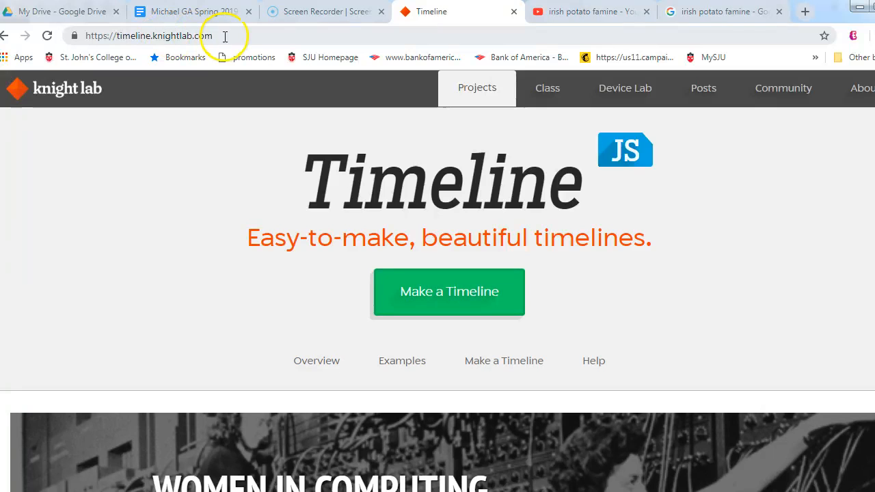
Step: Get the TimelineJS spreadsheet template and make a copy of it in Google Drive
left_click(425, 296)
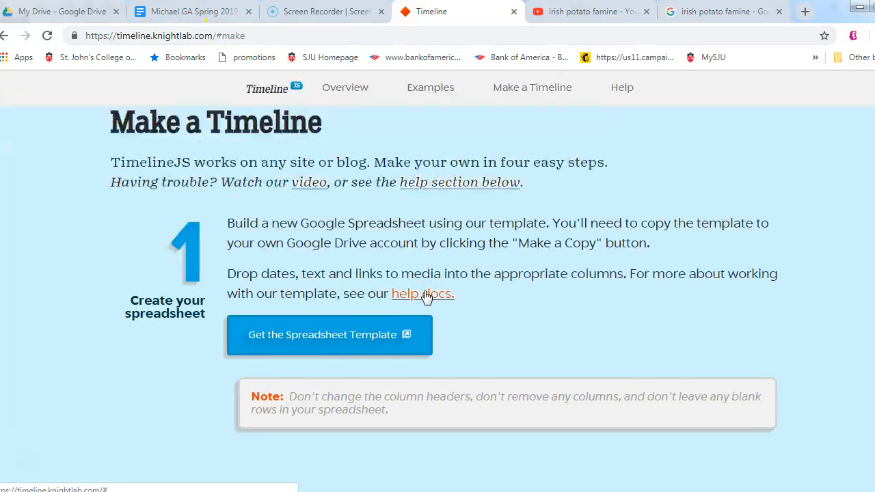
left_click(320, 340)
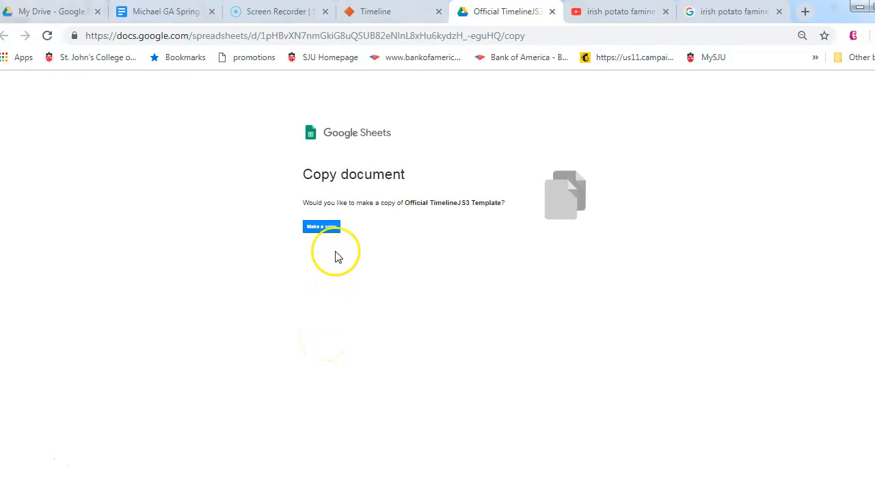
left_click(326, 230)
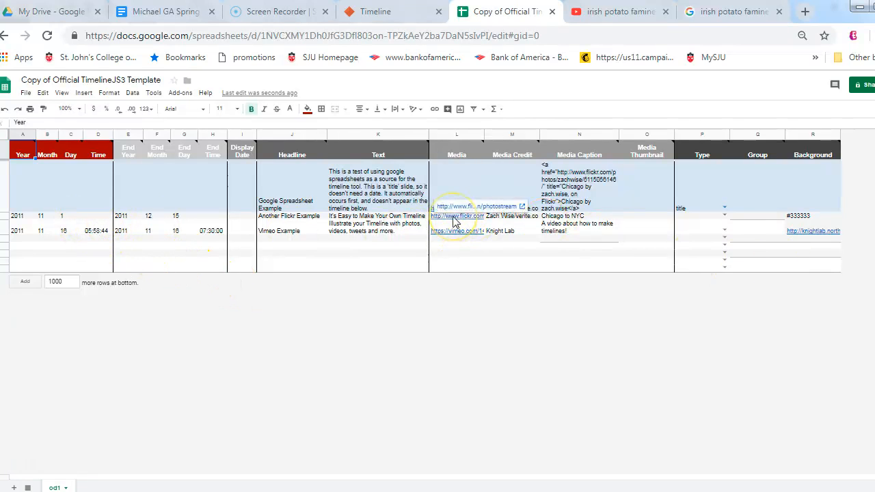
Step: Set the title row's start year to 1842 and its end year to 1849
left_click(25, 175)
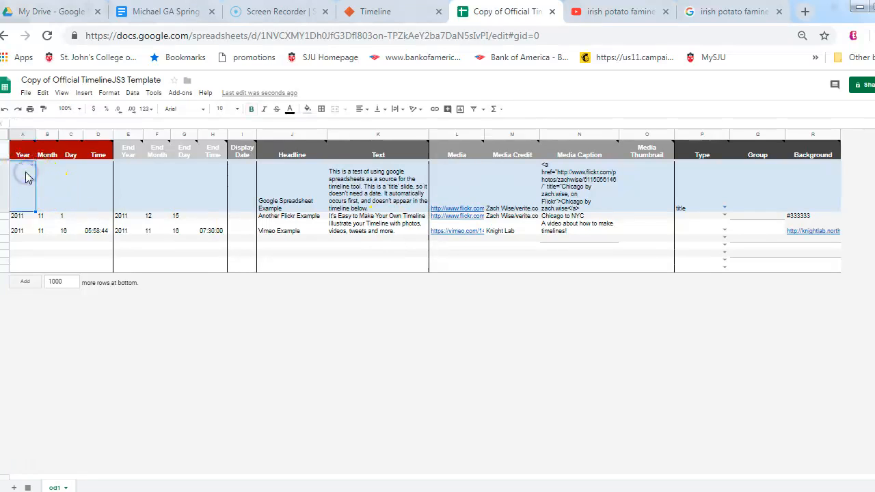
left_click(23, 179)
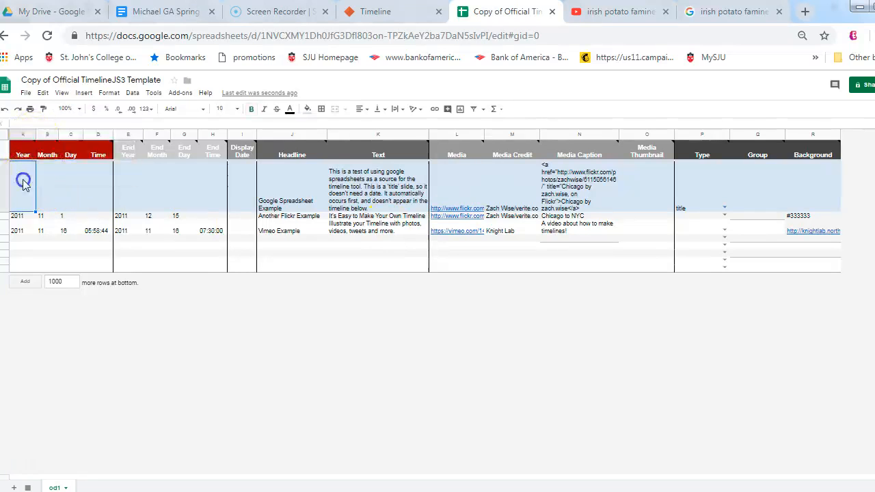
type("1842")
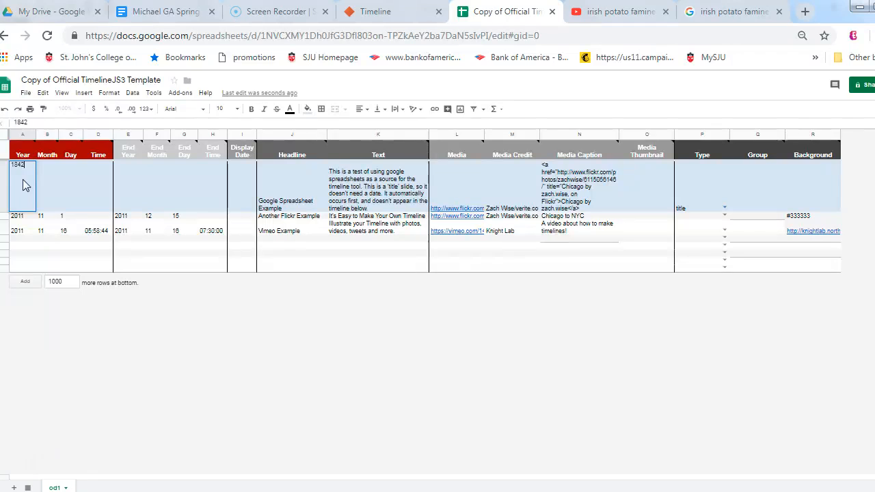
left_click(53, 181)
type("1")
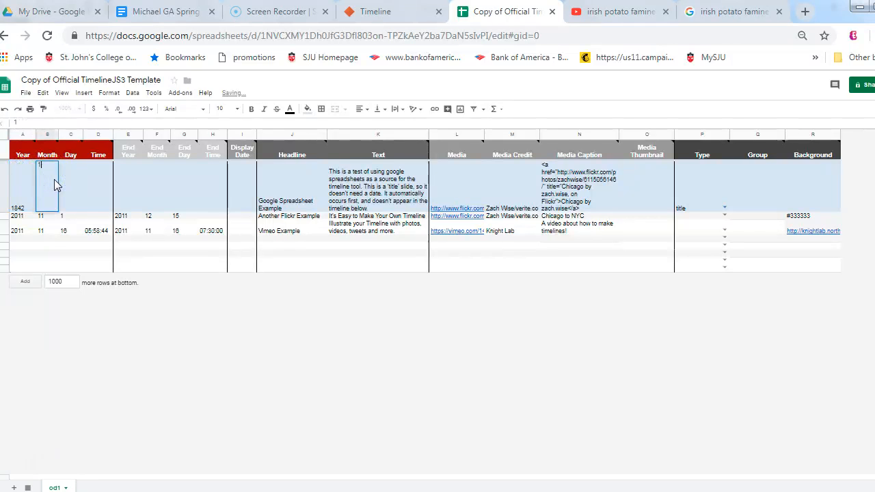
left_click(128, 191)
type("1849")
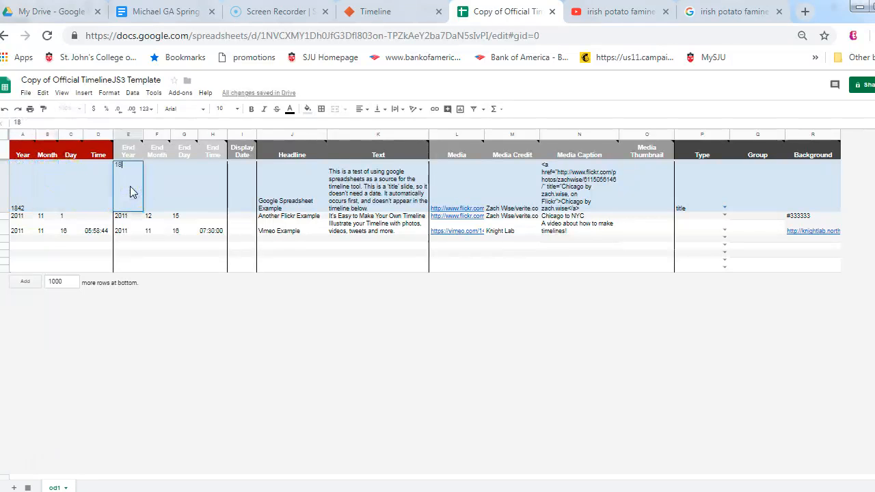
Step: Set the title row's display date to 1842-1849
left_click(243, 197)
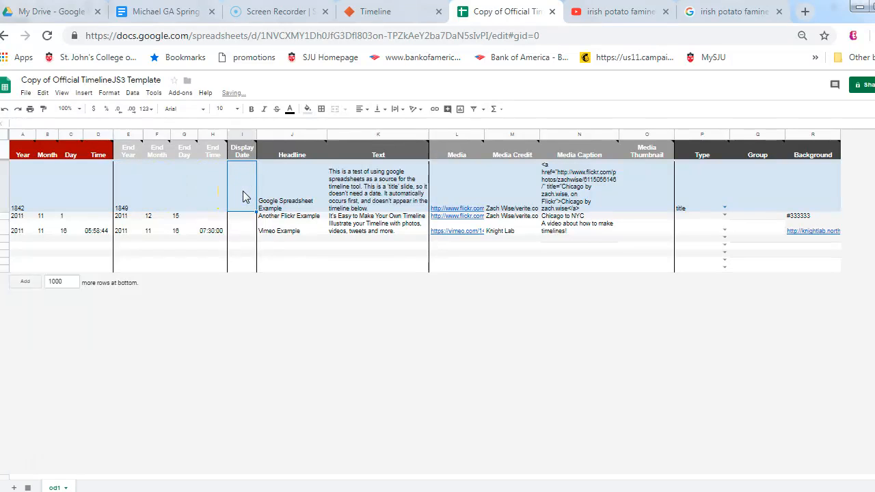
left_click(241, 179)
type("1842")
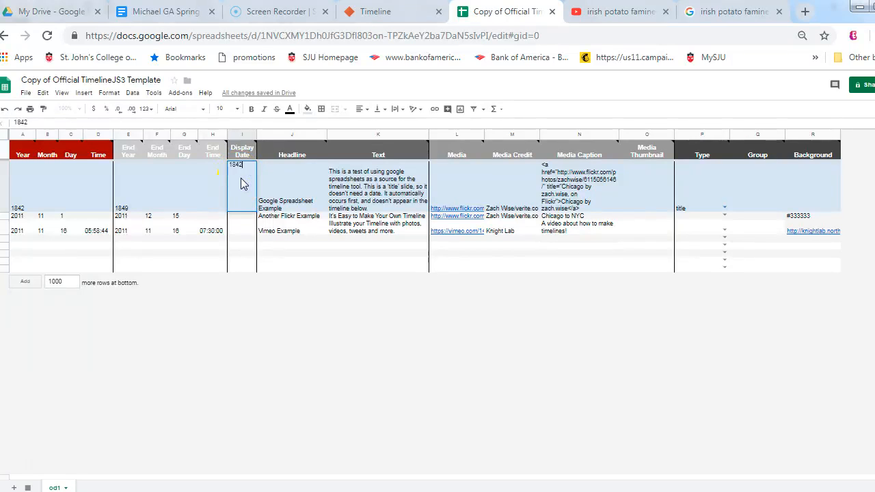
type("-1849")
key("Return")
Step: Replace the title row's headline with "The Irish Potato Famine"
left_click(276, 196)
key("Delete")
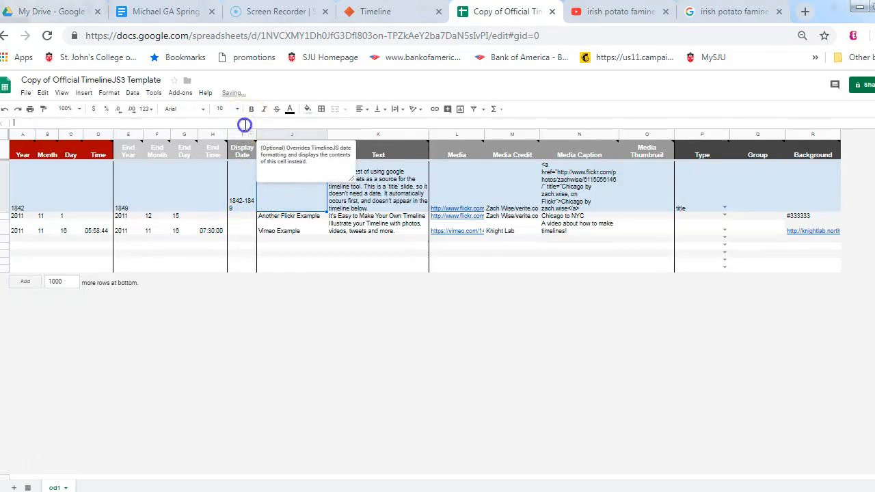
type("The Irish Pot")
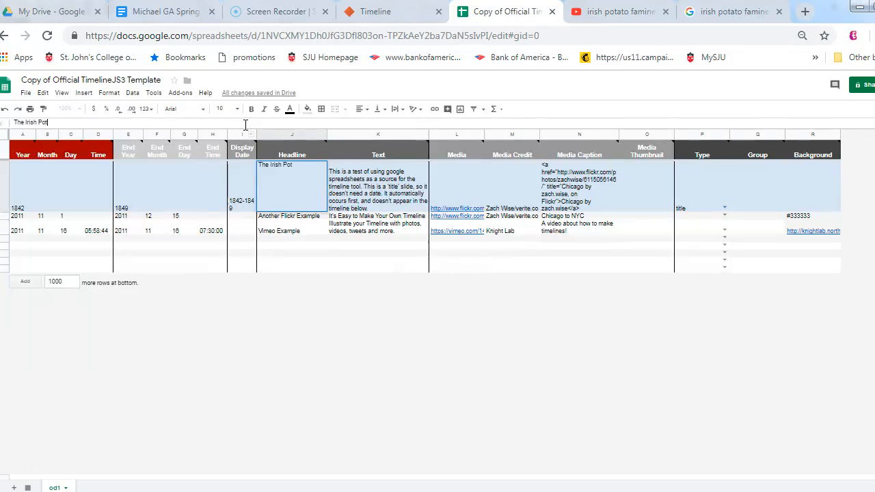
type("ato Famine")
key("Return")
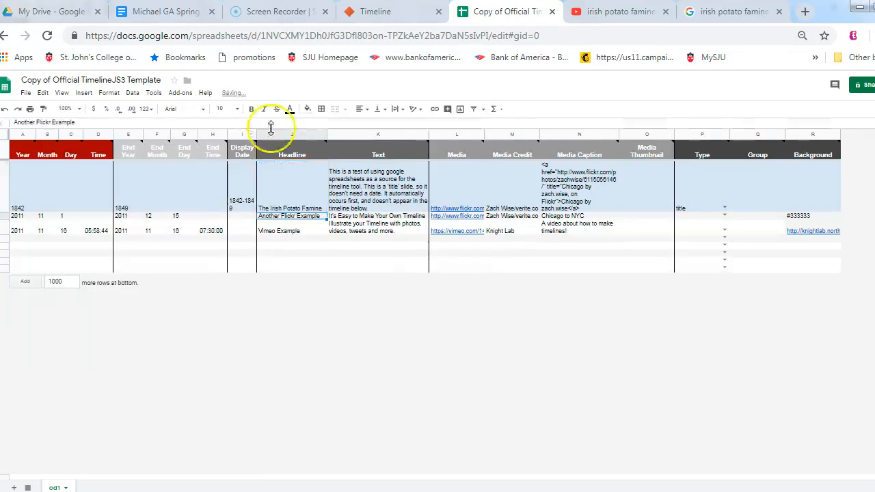
Step: Replace the title row's text with the copied paragraph on mass starvation and Irish immigration, and clear its media link
left_click(367, 183)
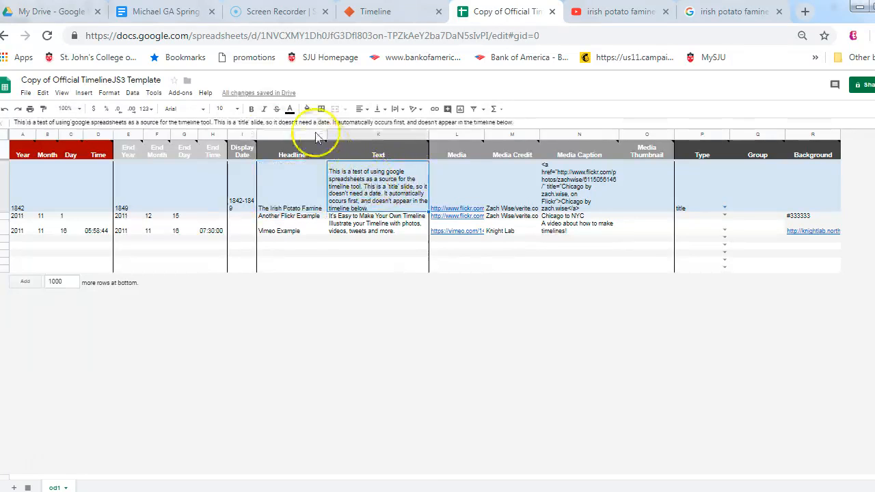
key("Delete")
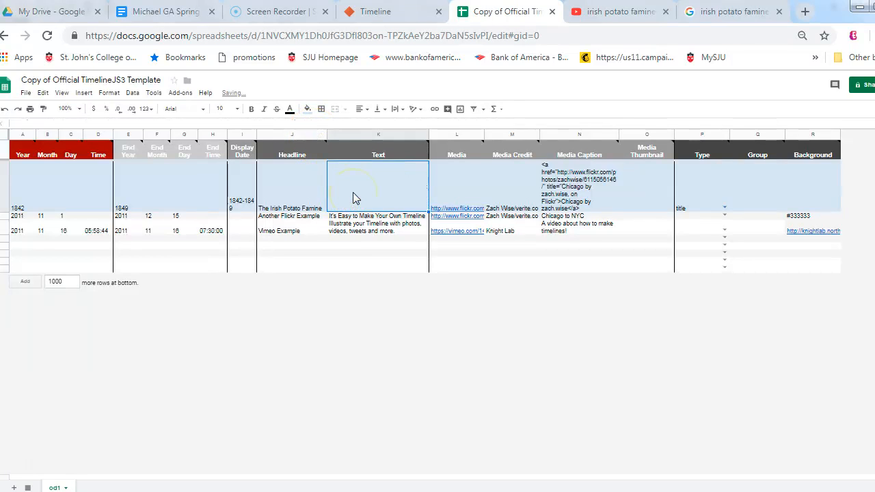
left_click(304, 124)
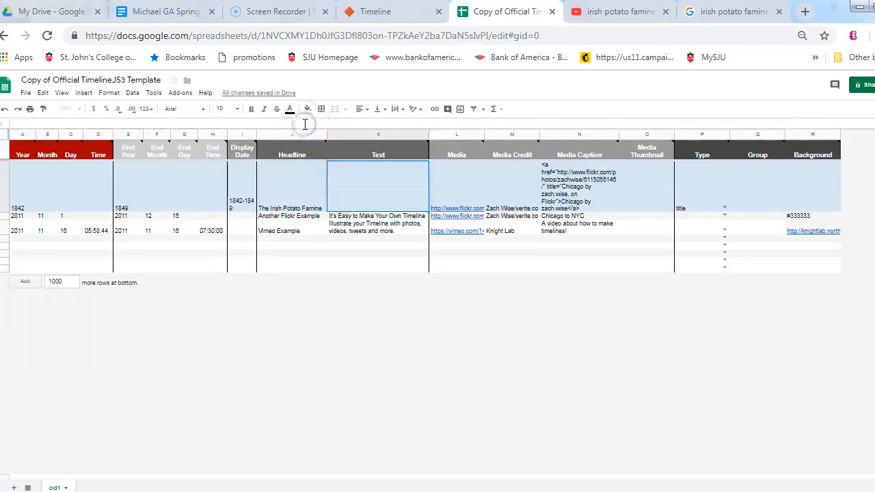
type("Was a period of mass starvation that led many Irish to immigrate to the United States. By 1850 the Irish made up nearly a quarter of the population of New York and Boston. Smith, John. Sample Book. New York: Generic, 2018.")
key("Return")
left_click(316, 123)
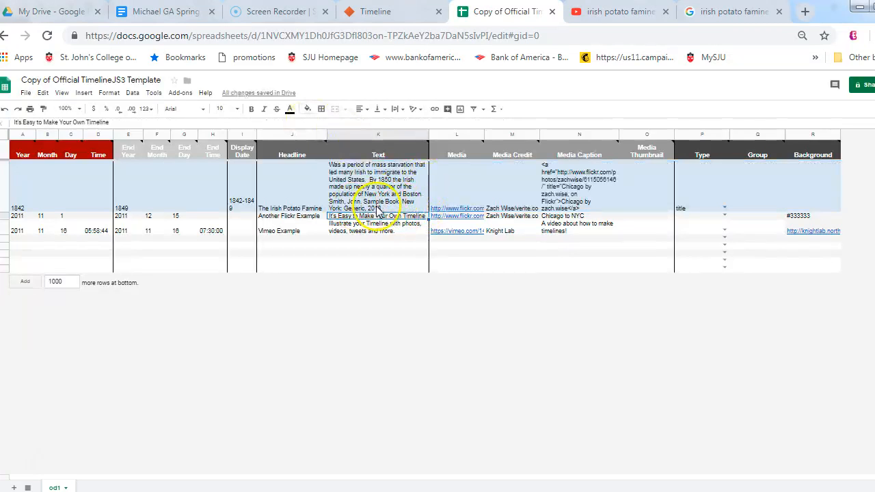
left_click(460, 196)
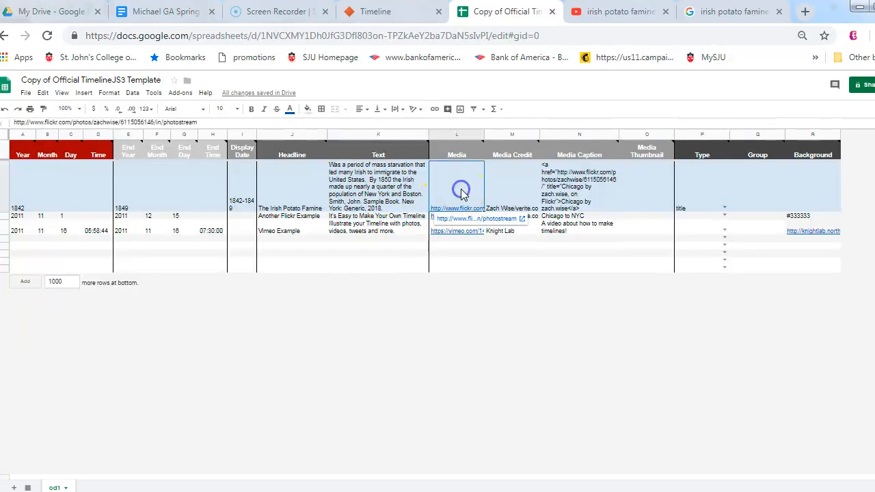
key("Delete")
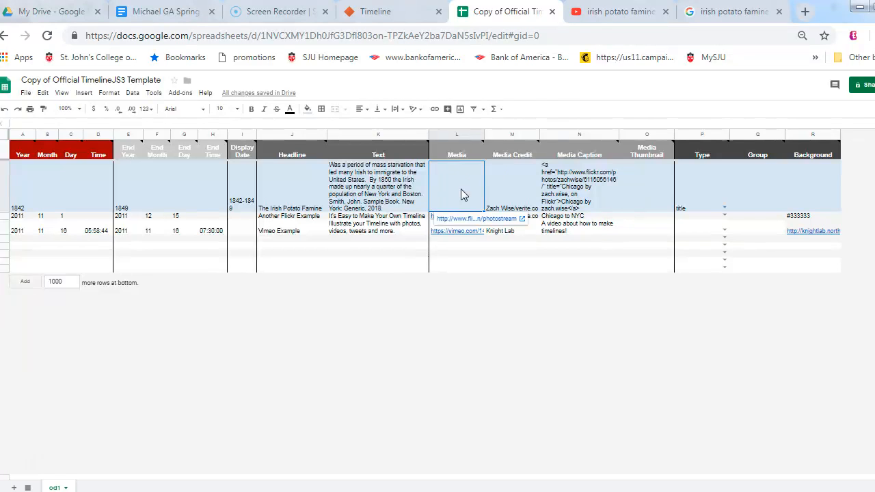
Step: Filter the YouTube results for "irish potato famine" to Creative Commons, and switch to the Google Images results for the same search
left_click(613, 12)
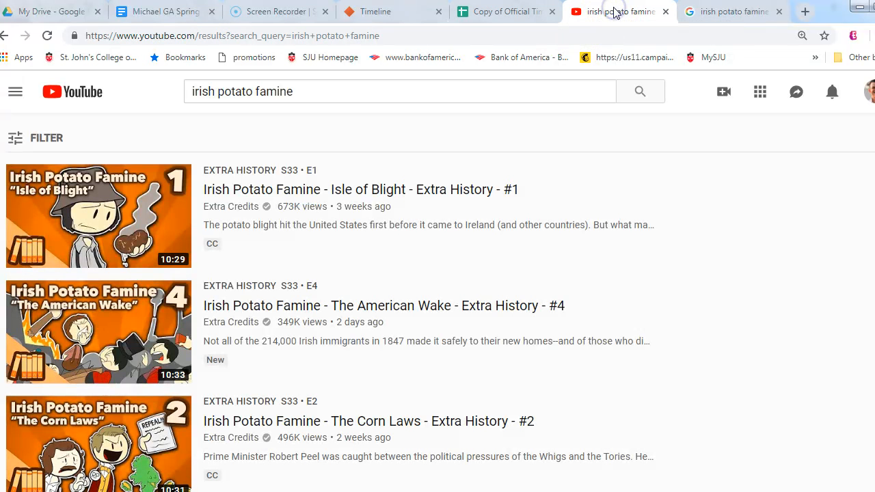
left_click(48, 141)
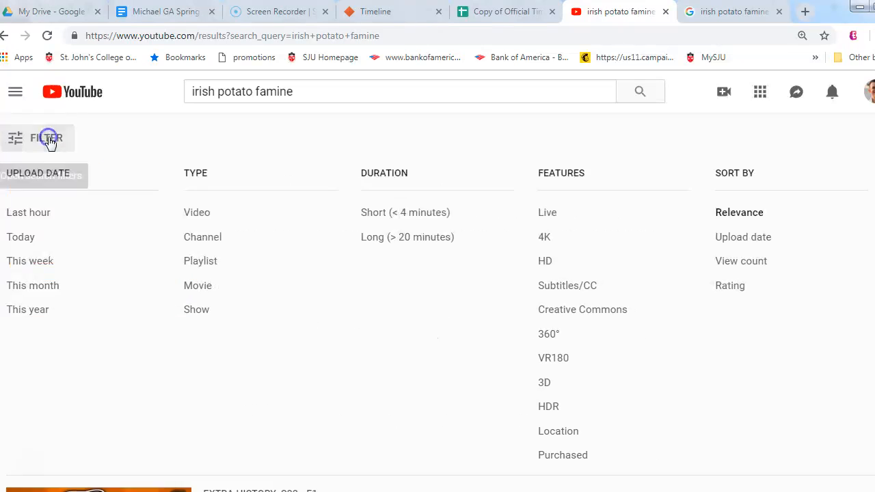
left_click(580, 312)
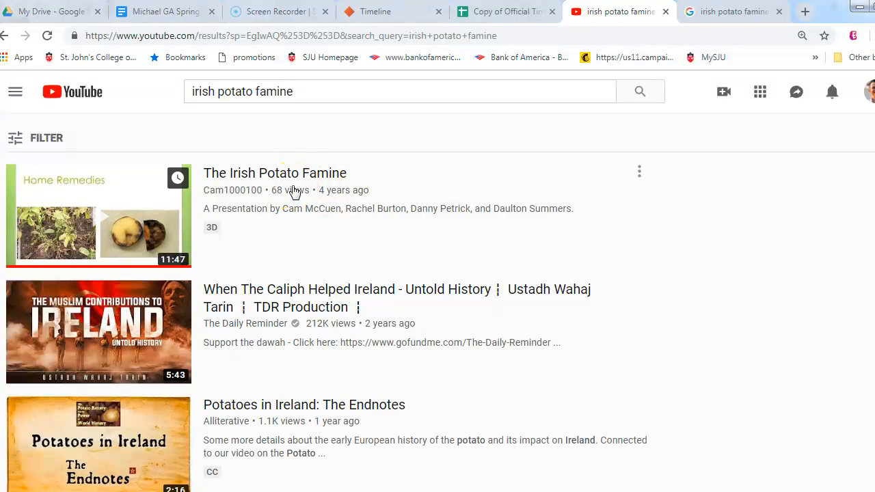
left_click(728, 12)
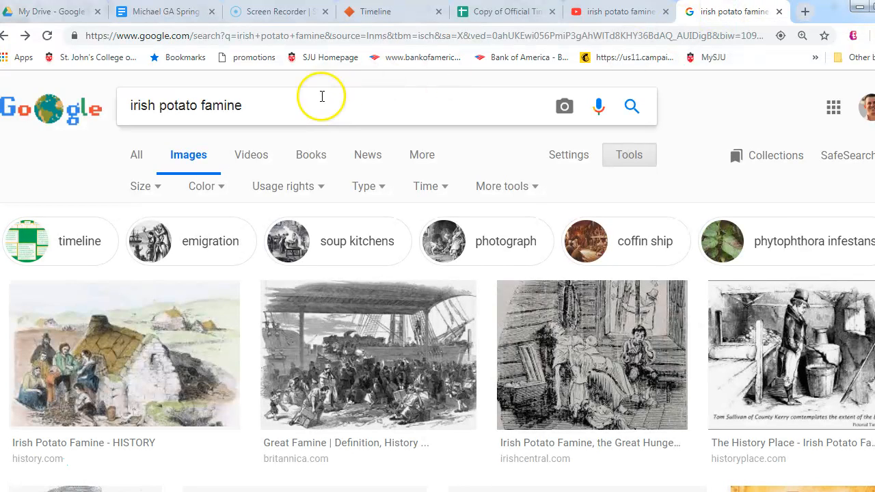
left_click(518, 191)
left_click(522, 192)
left_click(528, 191)
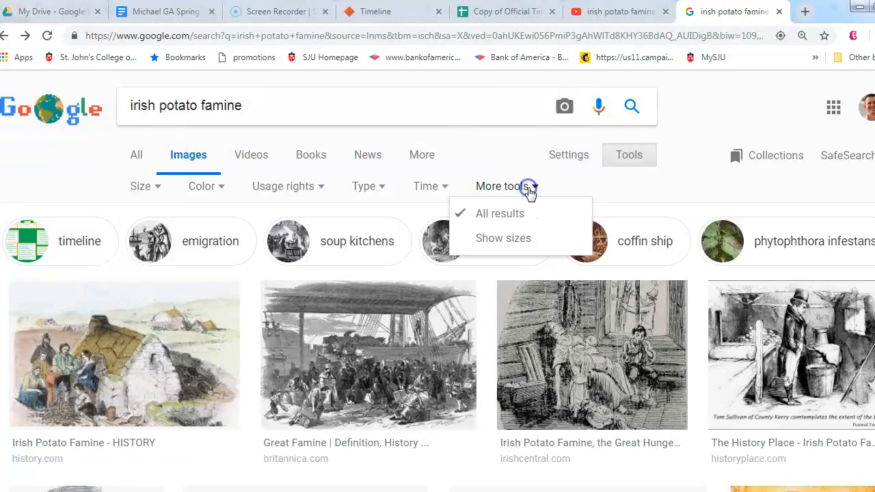
left_click(6, 36)
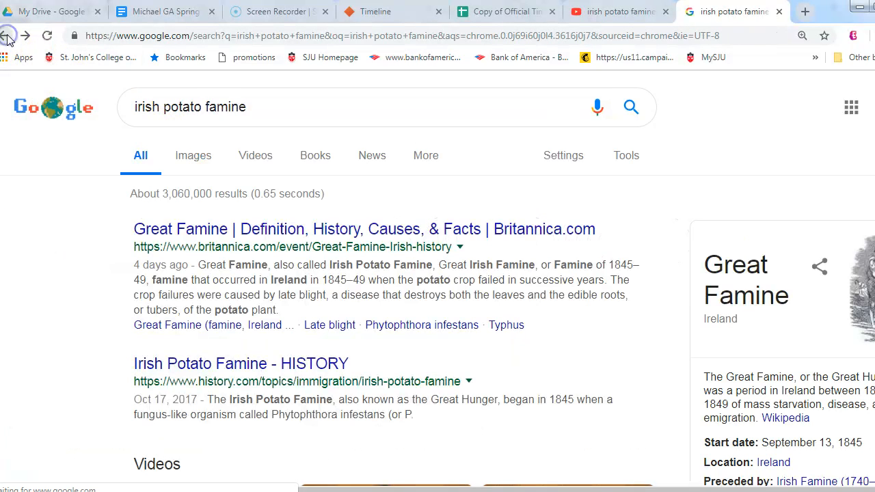
left_click(191, 157)
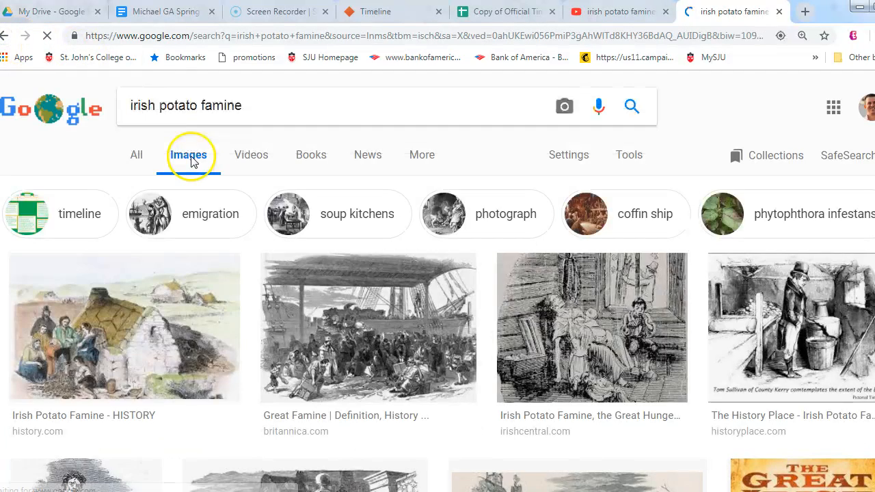
Step: Filter the irish potato famine images by usage rights to those labeled for reuse
left_click(643, 161)
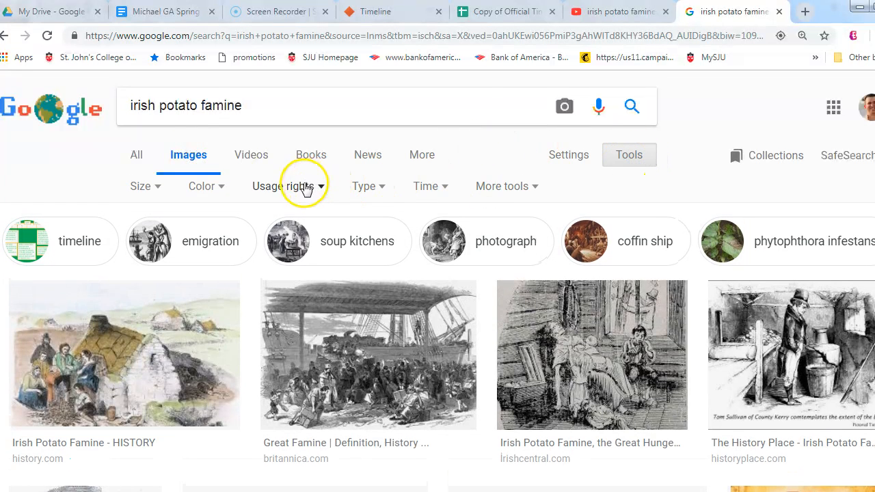
left_click(302, 186)
left_click(299, 263)
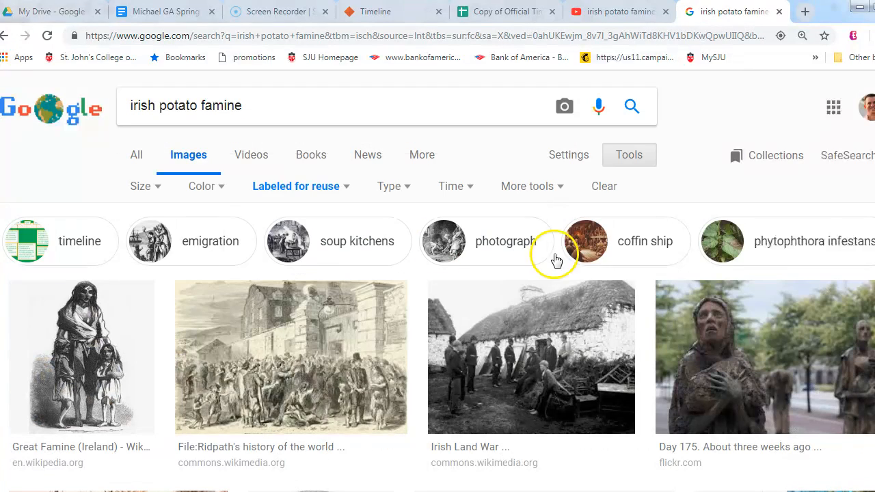
Step: Choose the Irish potato famine memorial photo from the image results and open its Flickr page
scroll(814, 236, "down", 5)
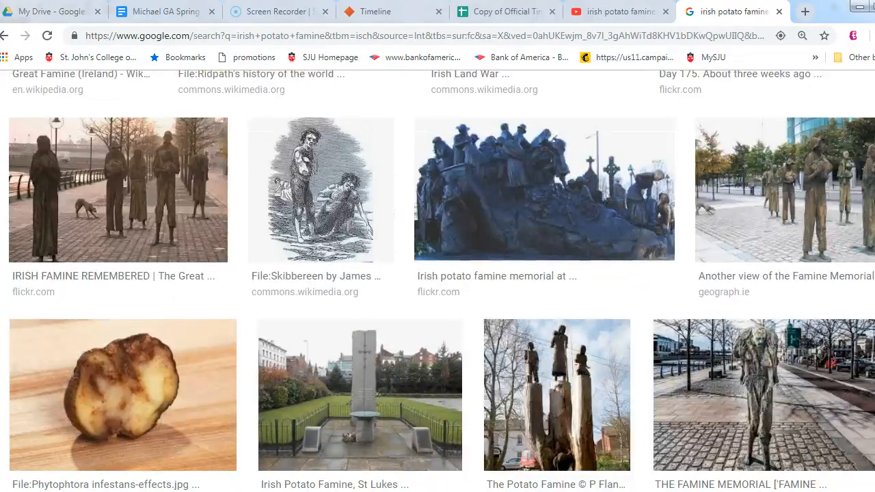
scroll(442, 280, "up", 1)
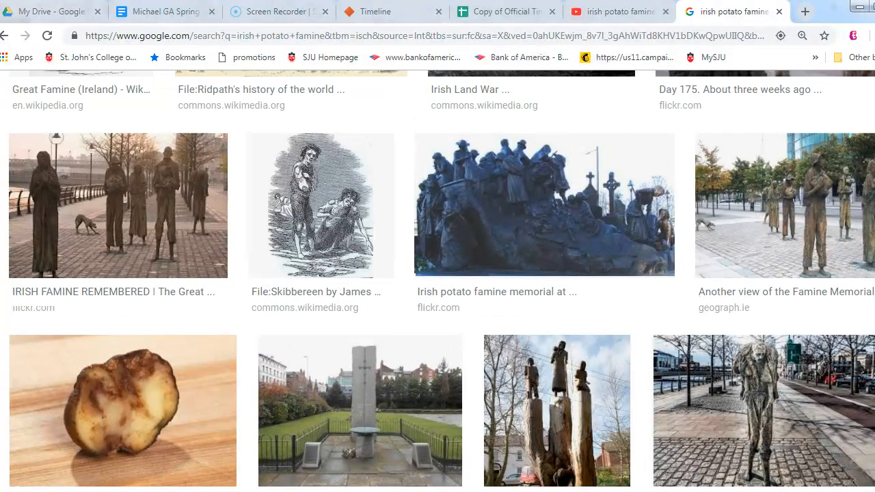
left_click(508, 193)
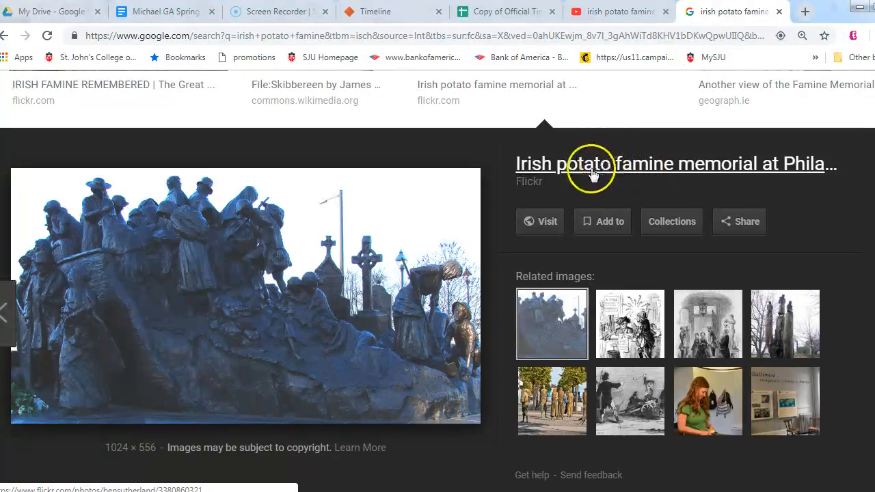
left_click(553, 172)
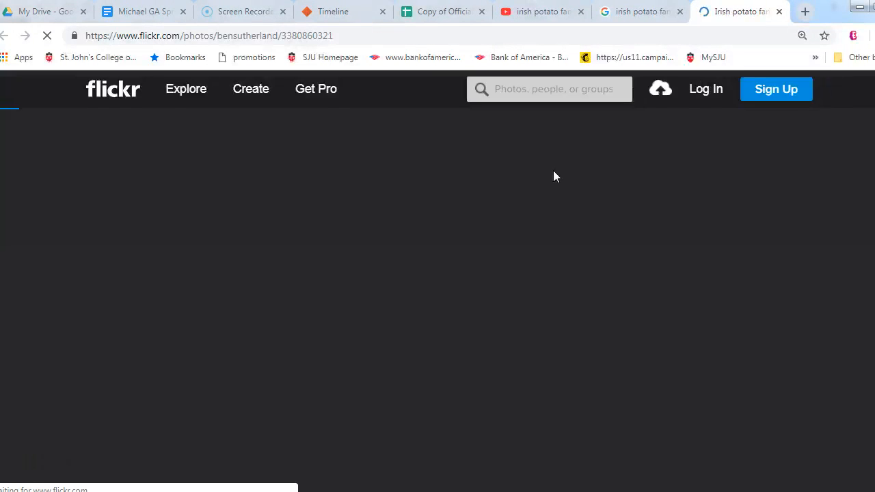
Step: Copy the web address of the Flickr photo page and return to the timeline spreadsheet
left_click(346, 35)
right_click(346, 35)
key("ctrl+c")
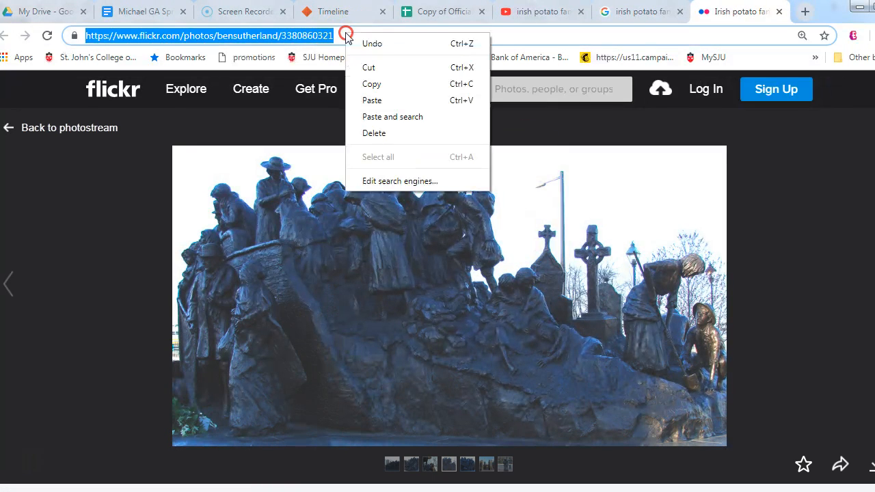
left_click(372, 83)
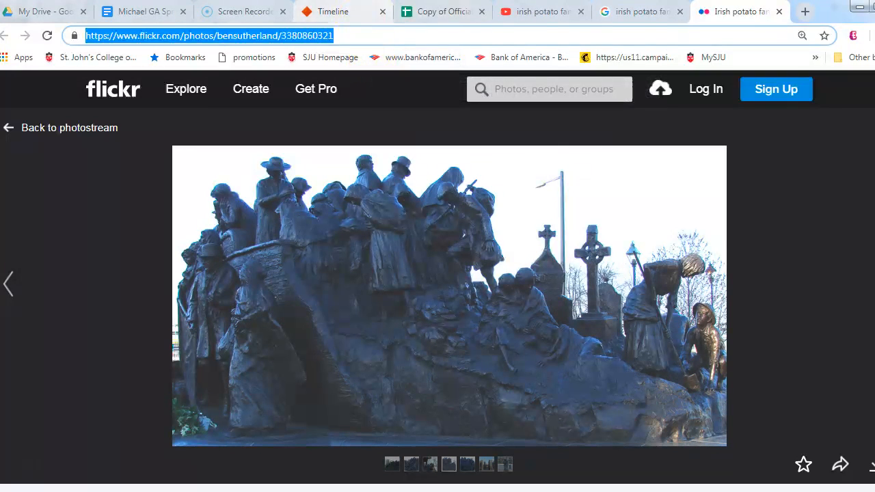
left_click(440, 11)
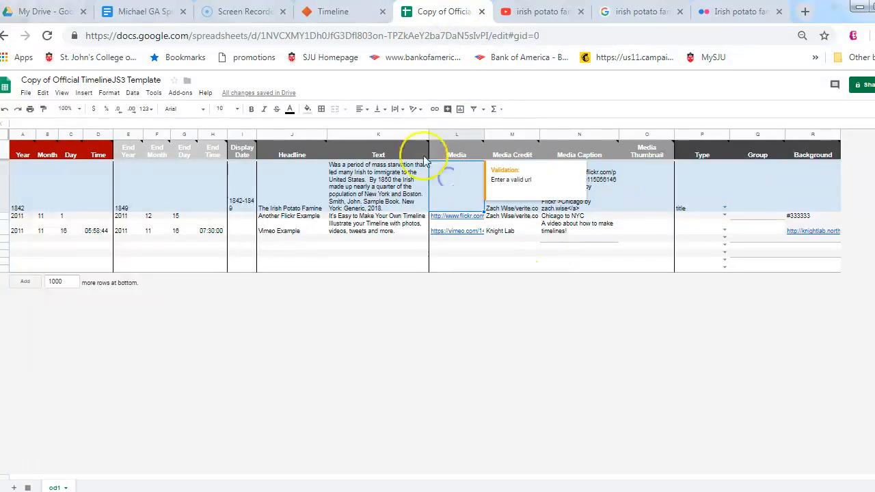
Step: Paste the copied Flickr photo address into the Media cell of the Irish Potato Famine title row
left_click(401, 123)
key("ctrl+v")
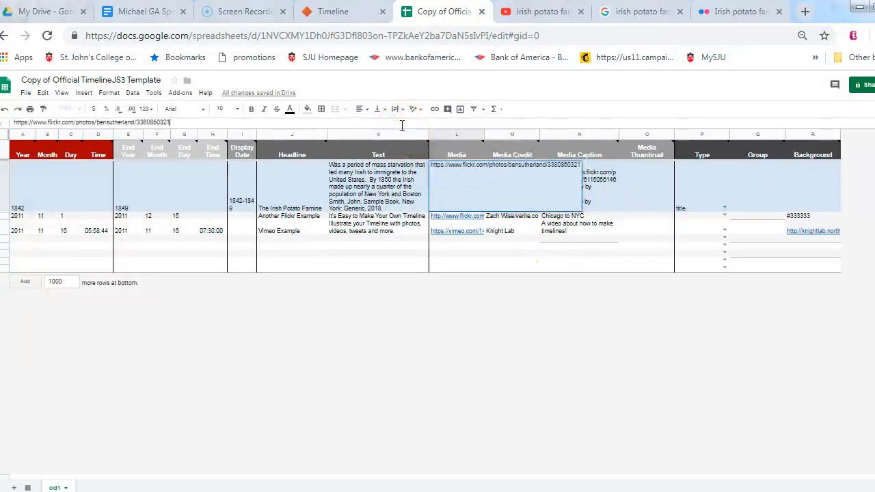
key("Return")
Step: Check the photographer on the Flickr page and replace the title row's Media Credit with the photographer's name
left_click(521, 174)
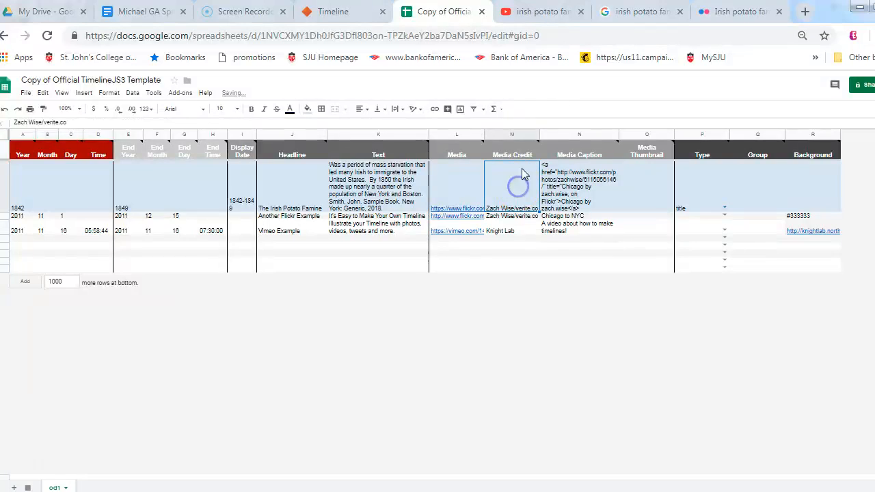
left_click(738, 11)
scroll(433, 287, "down", 3)
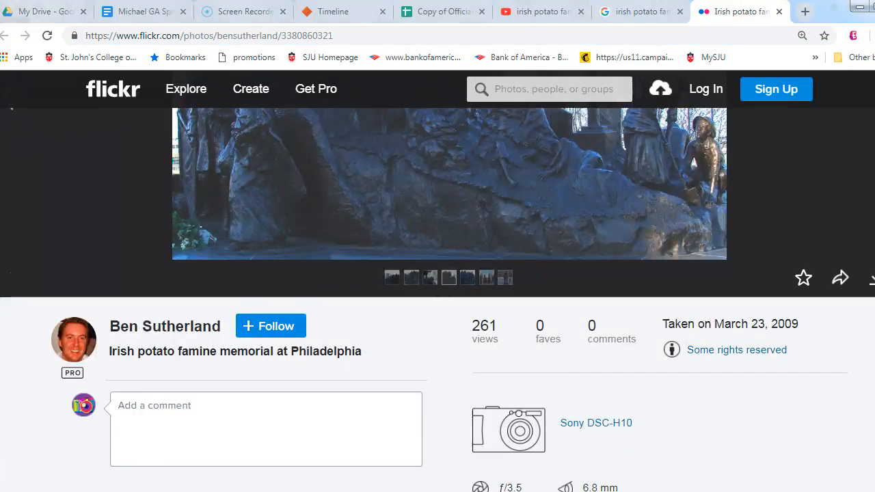
mouse_move(433, 253)
left_click(441, 11)
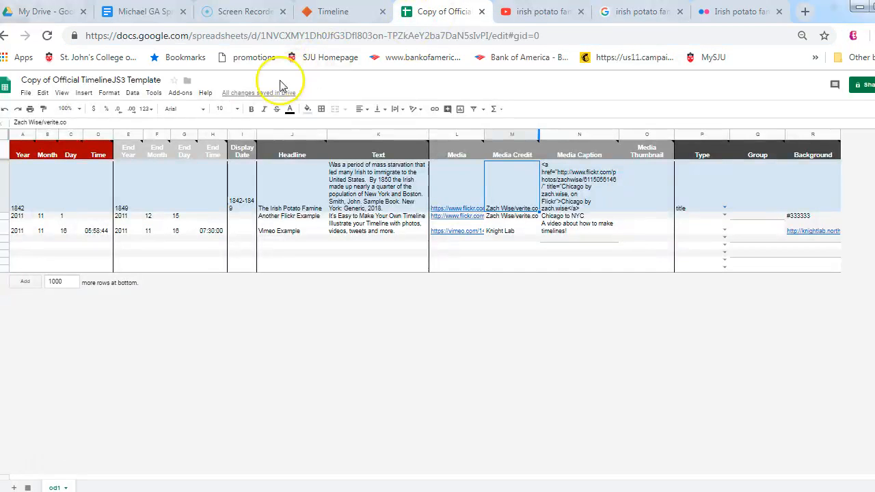
key("BackSpace")
key("BackSpace")
key("BackSpace")
key("BackSpace")
key("BackSpace")
key("BackSpace")
key("BackSpace")
key("BackSpace")
key("BackSpace")
key("BackSpace")
key("BackSpace")
key("BackSpace")
key("BackSpace")
key("BackSpace")
key("BackSpace")
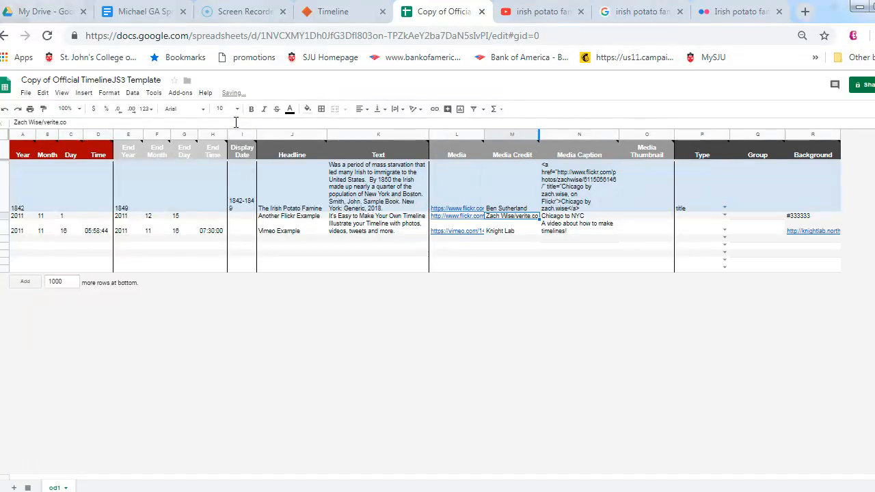
Step: Replace the title row's Media Caption with the Flickr photo's title, "Irish potato famine memorial at Philadelphia"
left_click(584, 165)
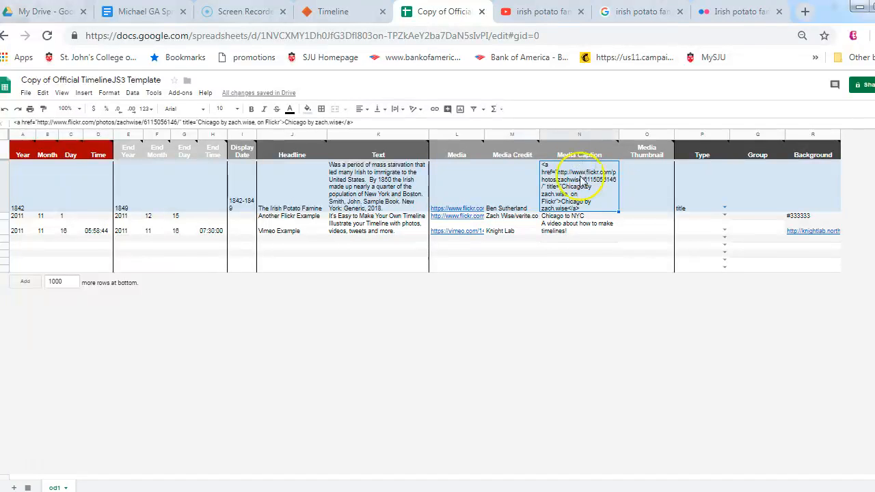
key("Delete")
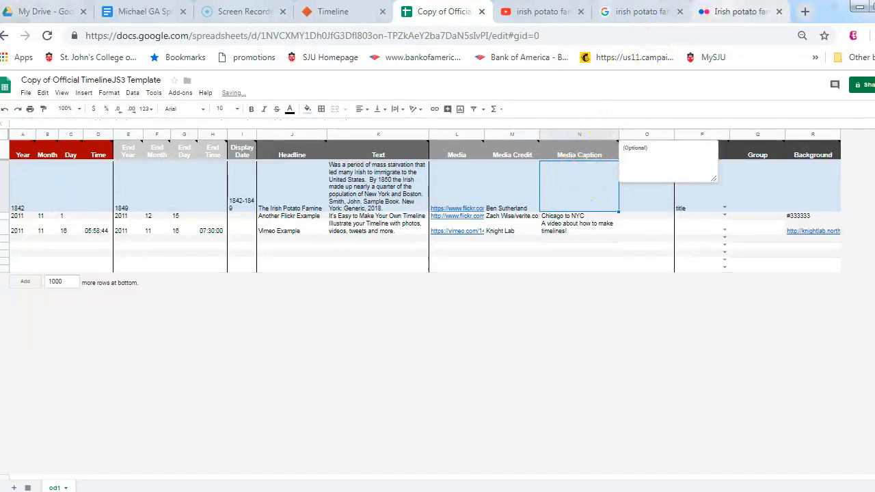
left_click(737, 11)
left_click_drag(359, 346, 114, 351)
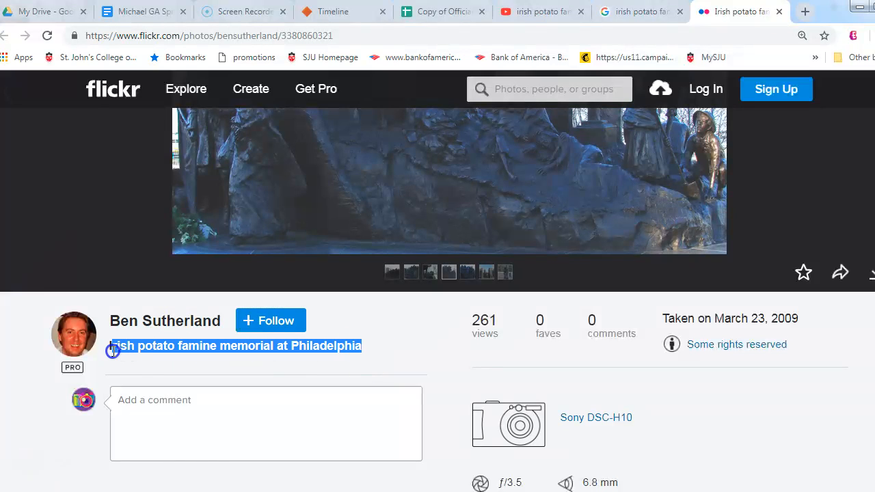
right_click(149, 346)
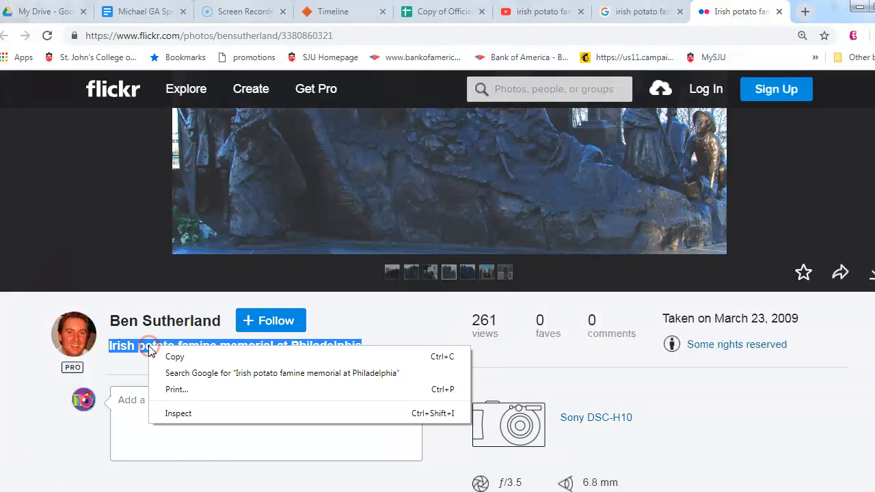
left_click(159, 356)
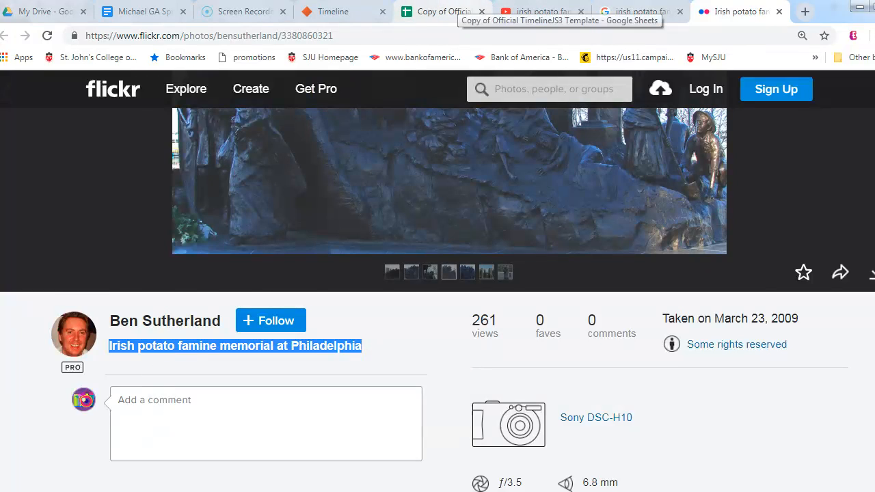
left_click(444, 12)
key("ctrl+v")
key("Return")
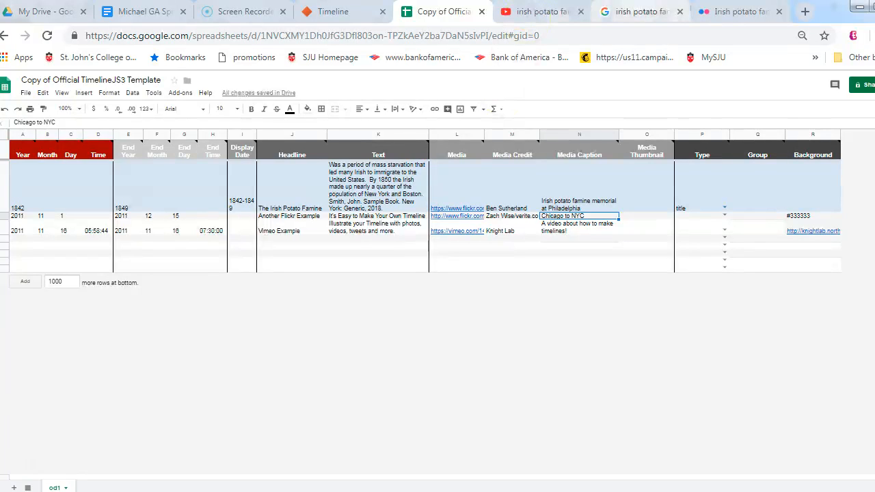
Step: Review the Make a Timeline instructions on publishing the spreadsheet and generating the timeline from its URL
left_click(338, 12)
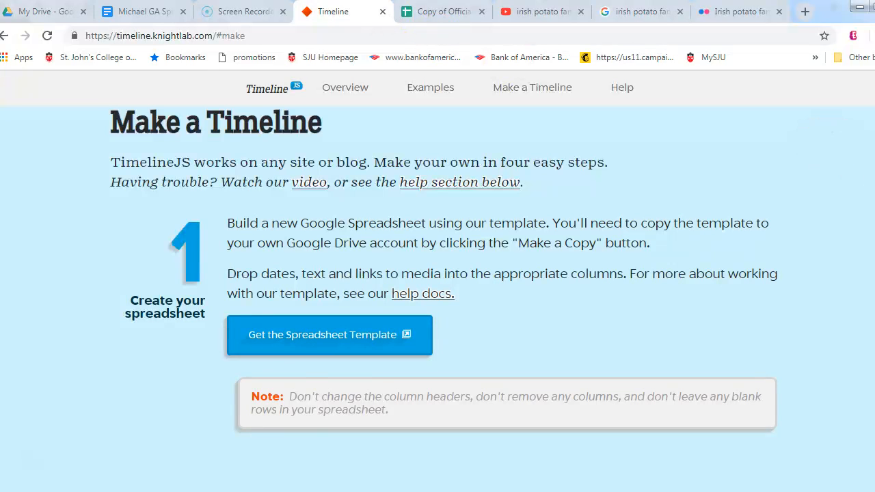
scroll(438, 287, "down", 5)
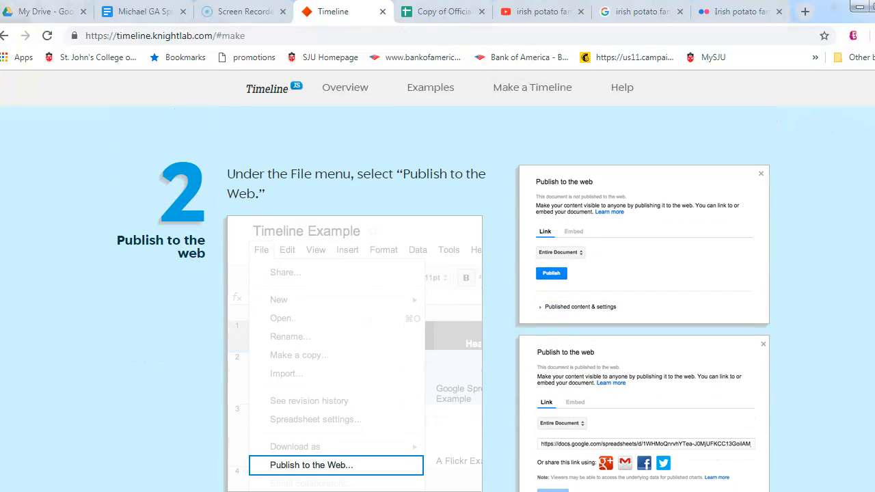
scroll(437, 287, "down", 6)
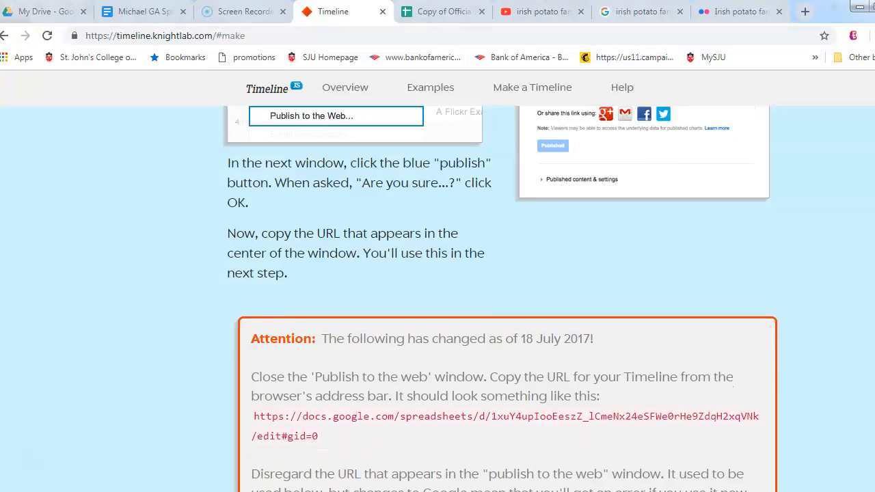
scroll(437, 287, "down", 1)
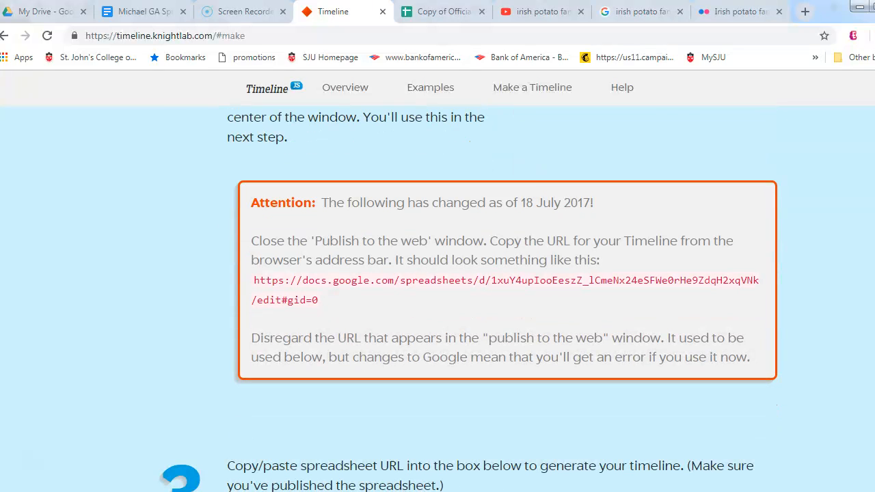
scroll(438, 287, "down", 4)
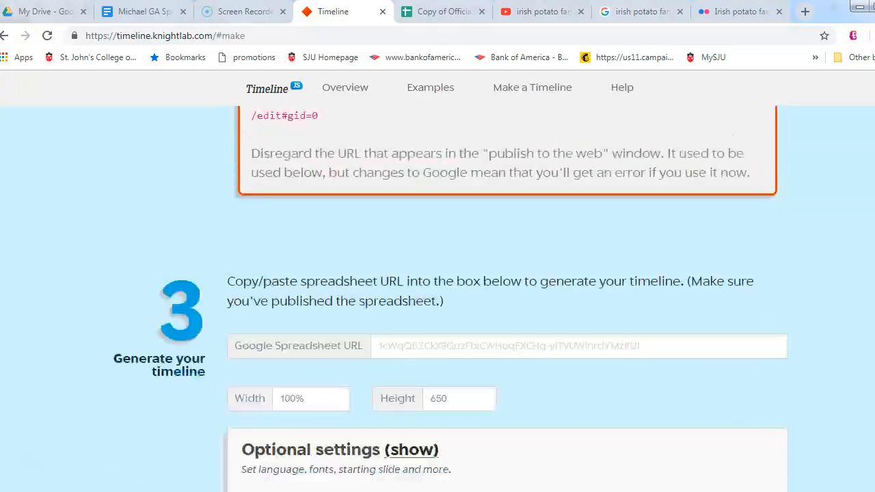
scroll(438, 287, "up", 20)
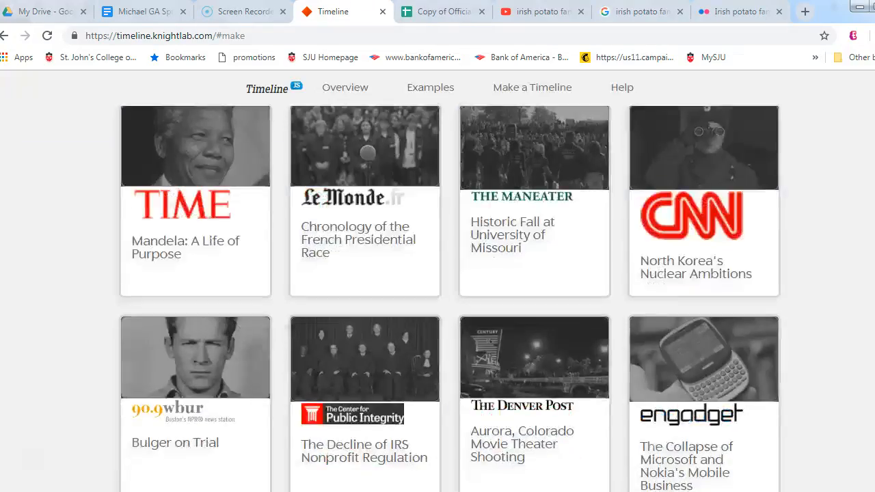
scroll(437, 287, "down", 5)
scroll(447, 298, "down", 10)
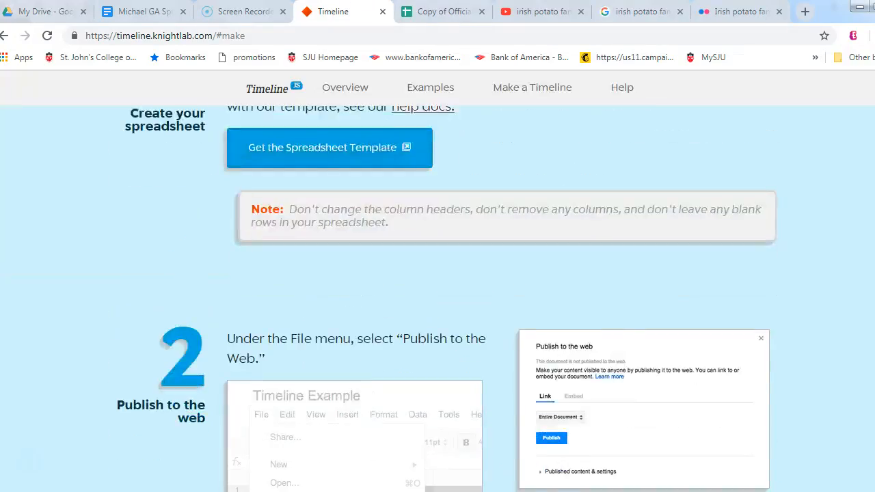
scroll(352, 203, "down", 5)
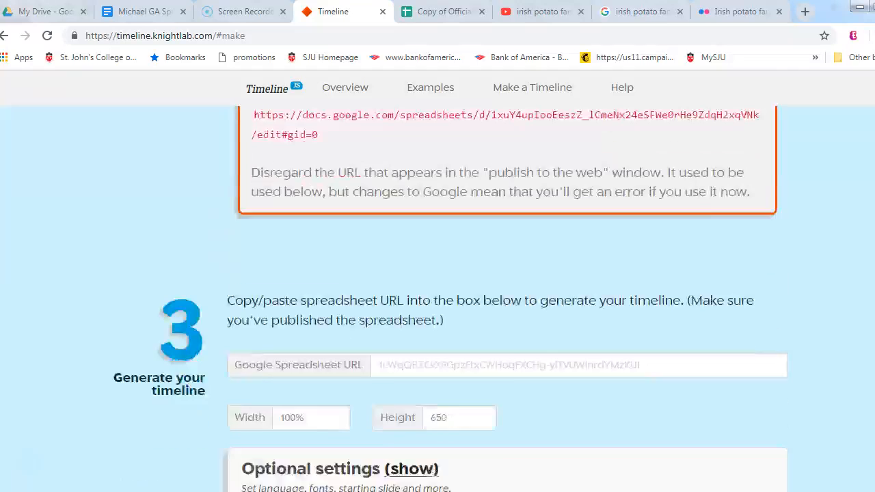
Step: Publish the entire timeline spreadsheet to the web as a web page and confirm the publication
left_click(448, 12)
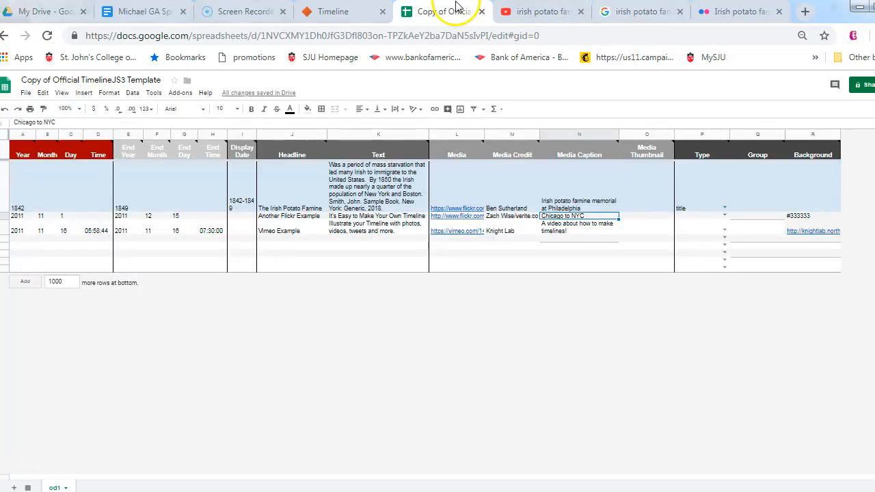
left_click(27, 93)
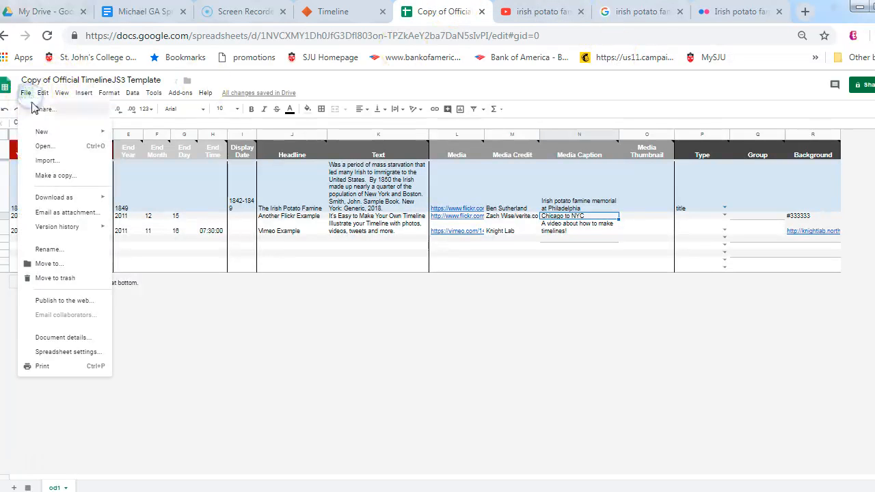
left_click(54, 299)
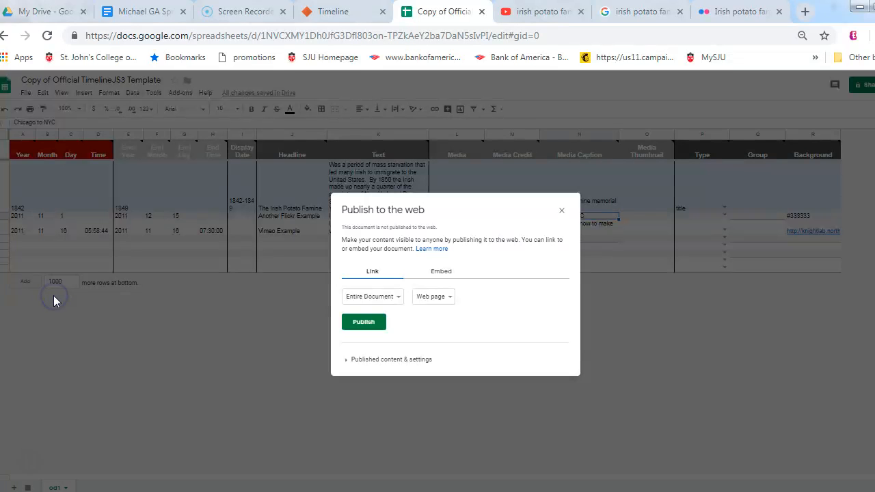
left_click(365, 324)
left_click(523, 114)
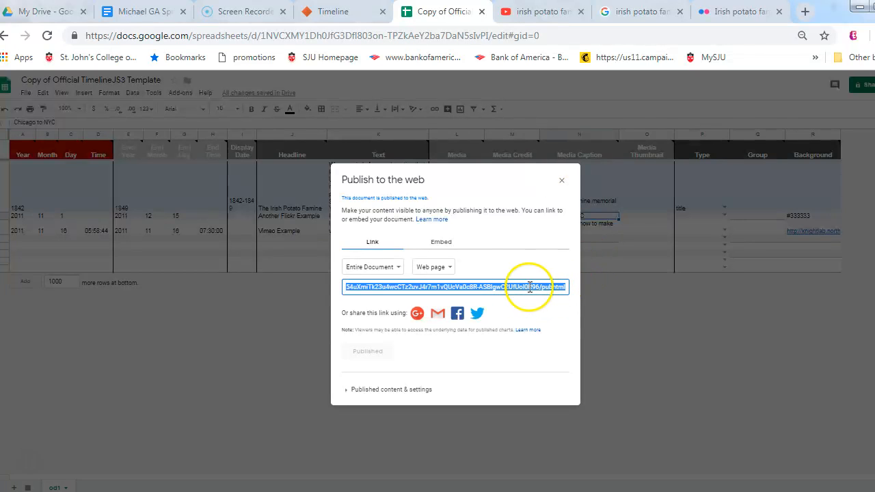
Step: Copy the spreadsheet's own browser address and paste it as the Google Spreadsheet URL on the TimelineJS page
left_click(429, 36)
key("ctrl+c")
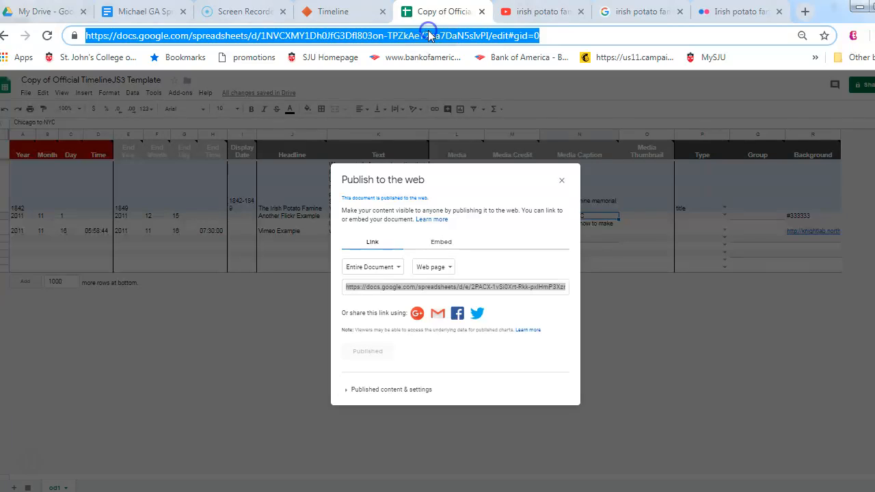
right_click(429, 35)
left_click(455, 81)
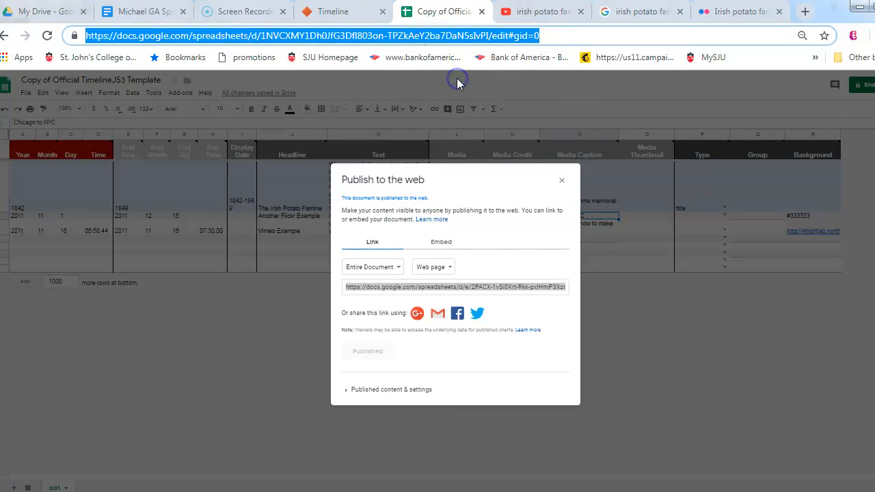
left_click(335, 11)
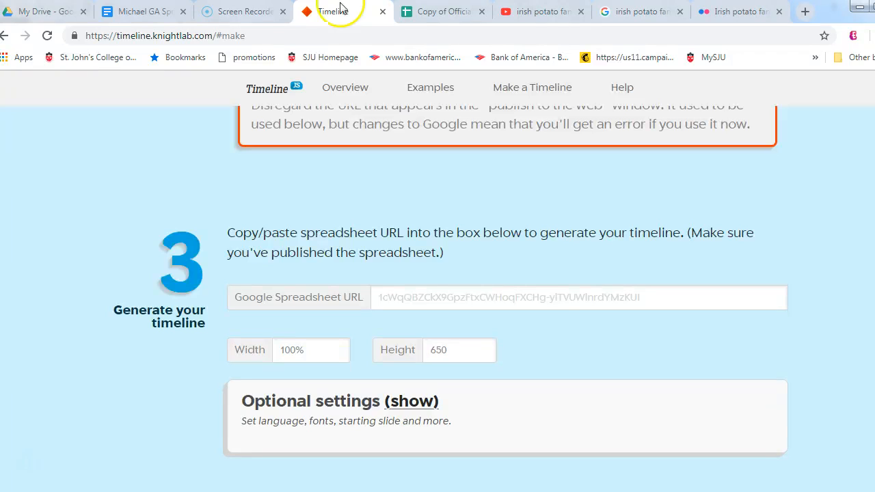
left_click(554, 291)
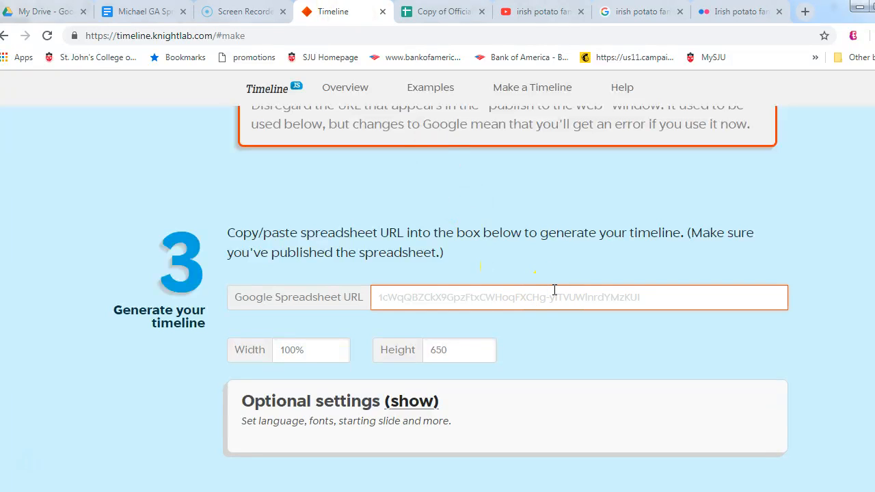
key("ctrl+v")
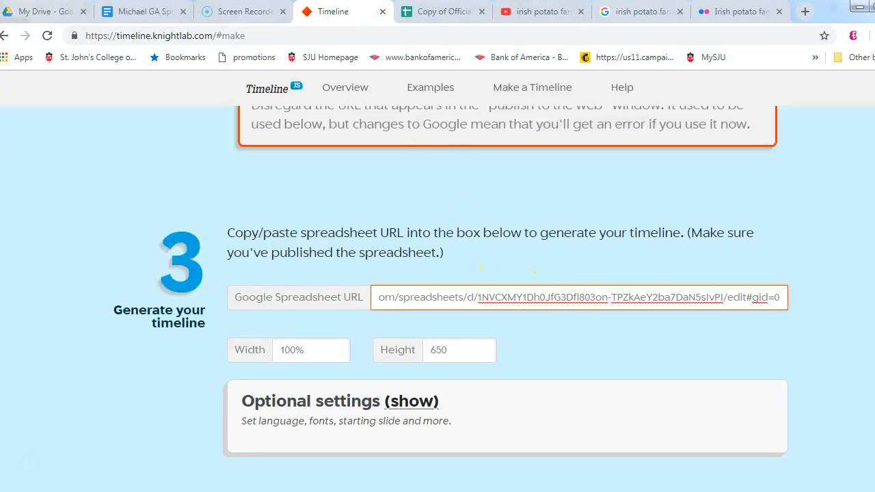
Step: Preview the timeline generated from the published spreadsheet, showing its Irish Potato Famine title slide
scroll(441, 329, "down", 7)
left_click(278, 335)
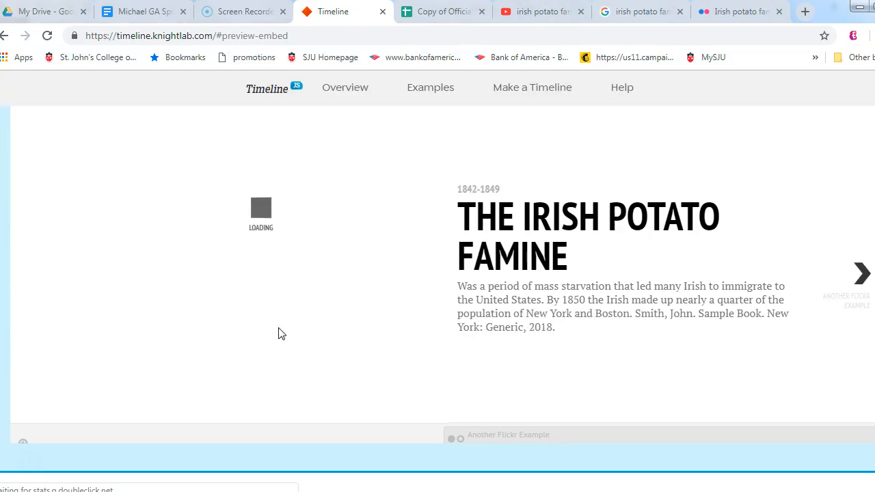
left_click(270, 335)
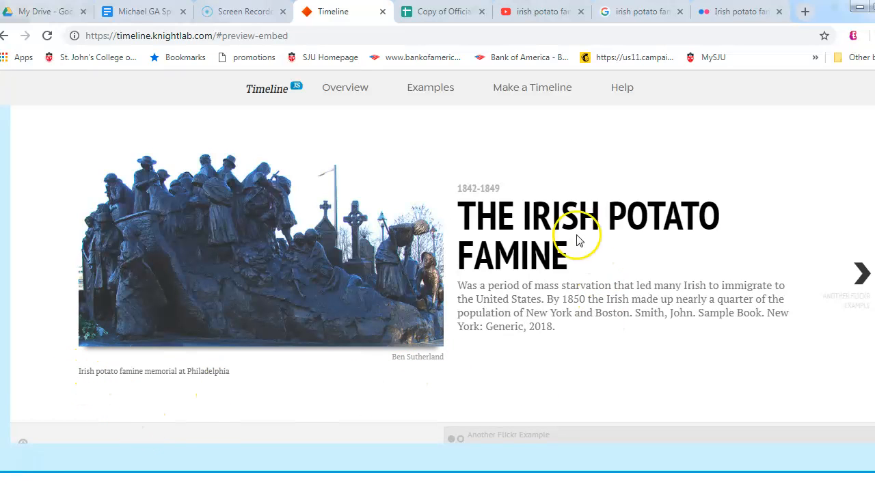
Step: Compare the preview with the spreadsheet rows, paging to the Another Flickr Example slide and back to the title slide
left_click(441, 11)
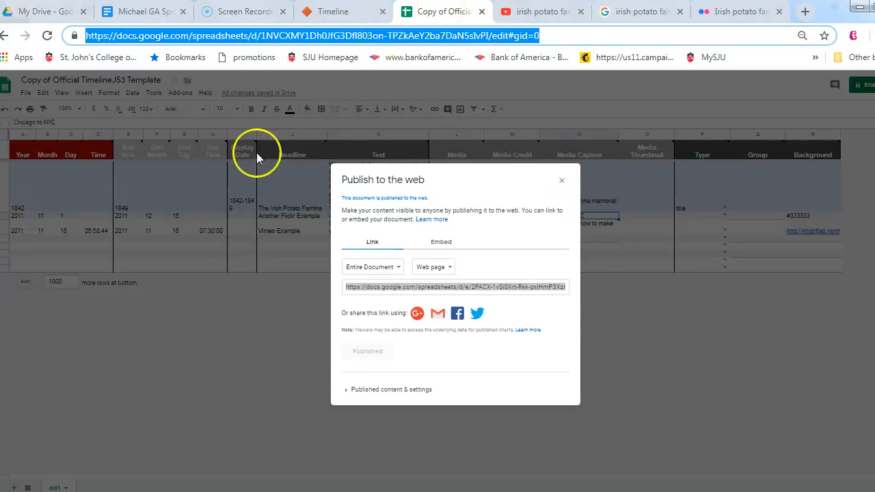
left_click(339, 8)
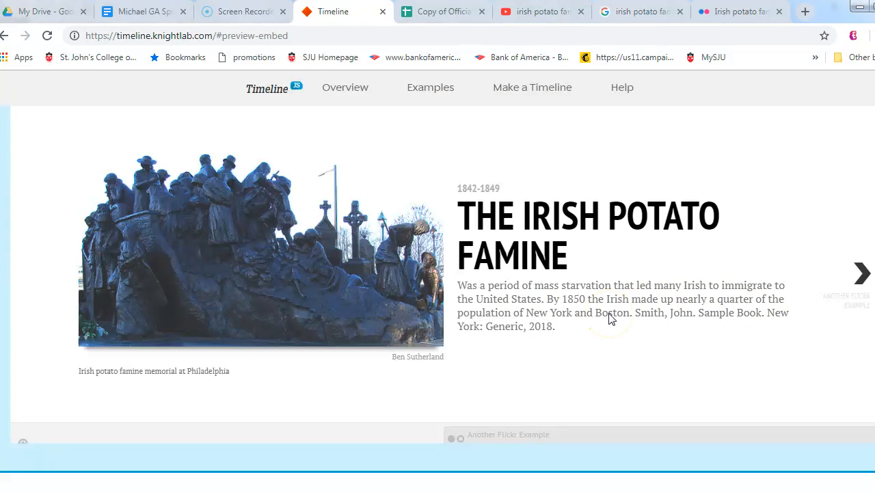
left_click(863, 274)
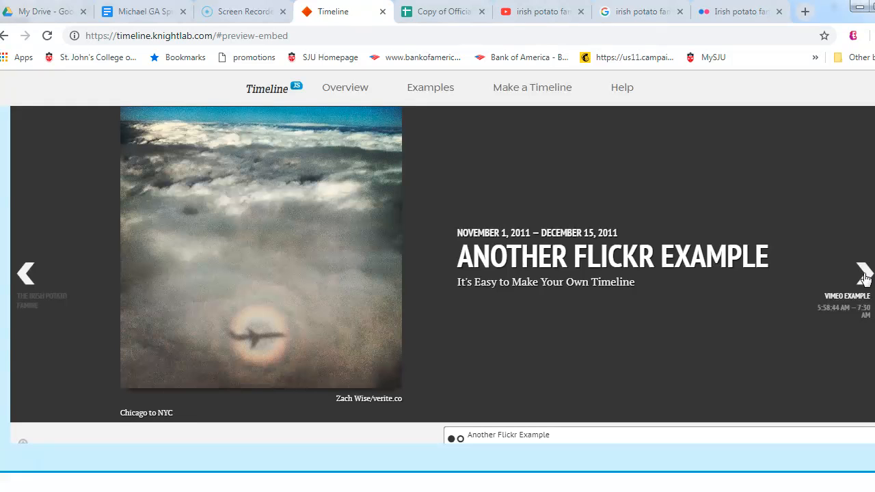
left_click(427, 9)
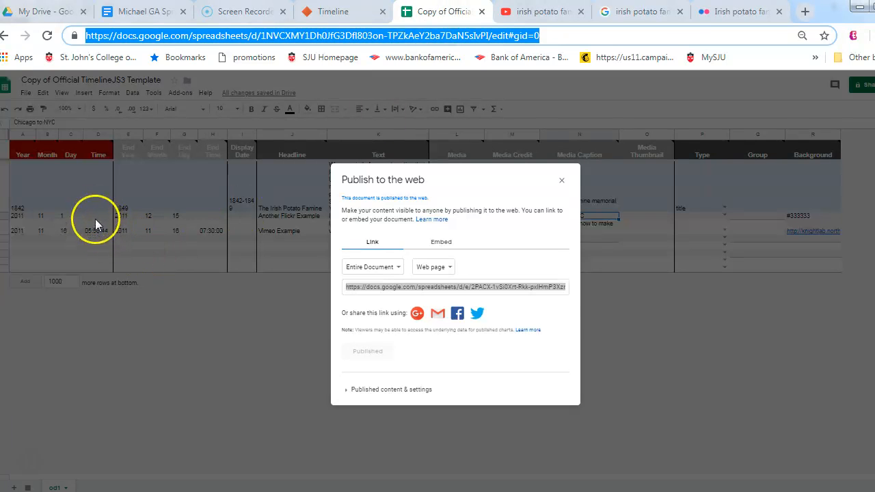
left_click(332, 10)
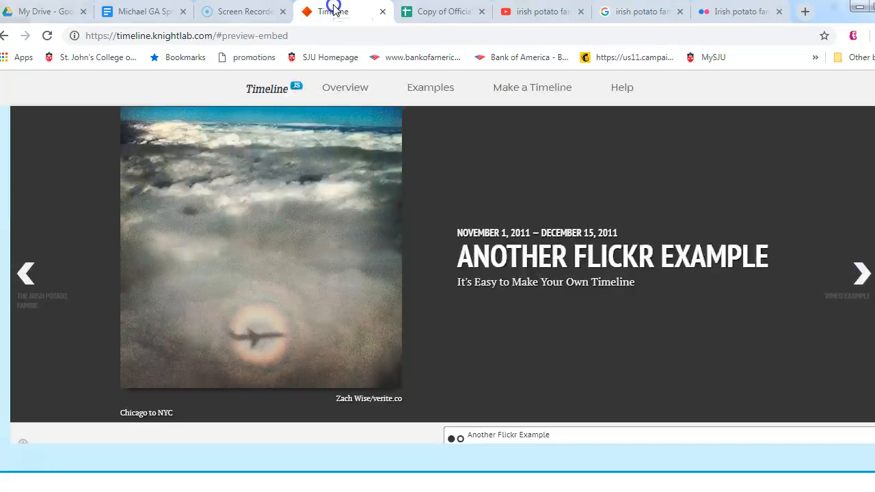
left_click(27, 274)
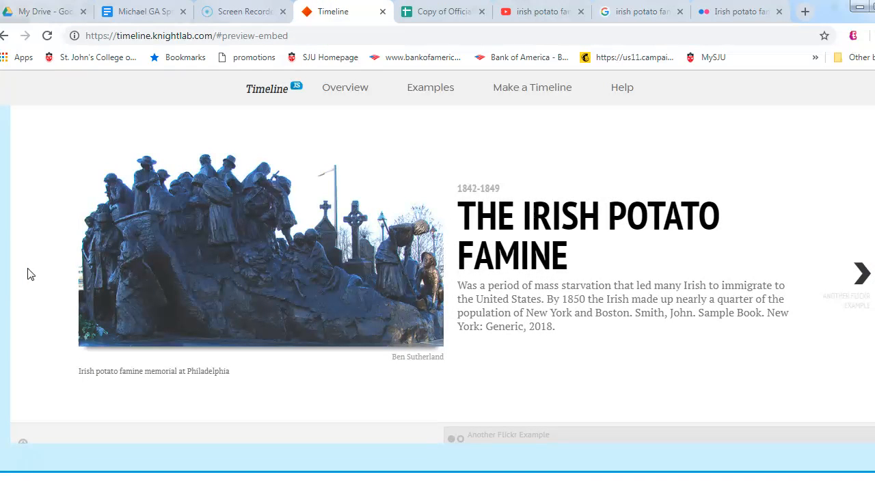
left_click(436, 197)
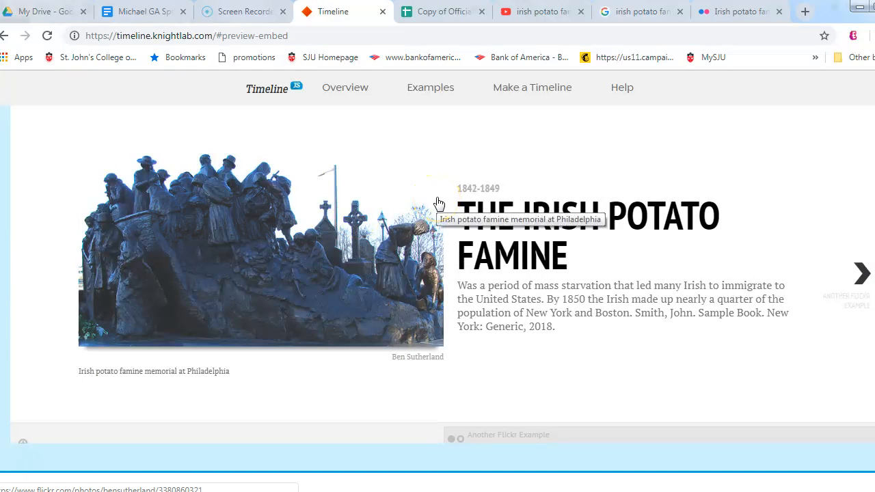